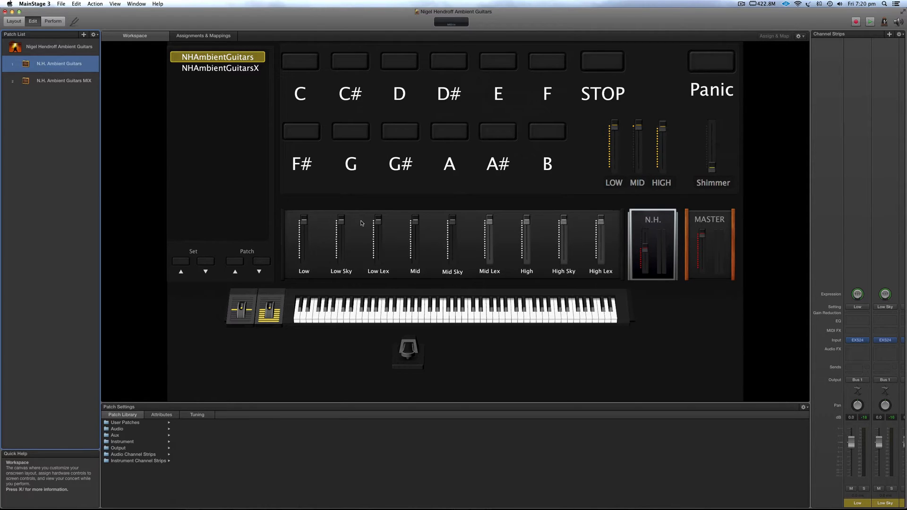
- Examine the attributes of the nine volume faders from Low to High Lex in the N.H. Ambient Guitars patch
click(306, 235)
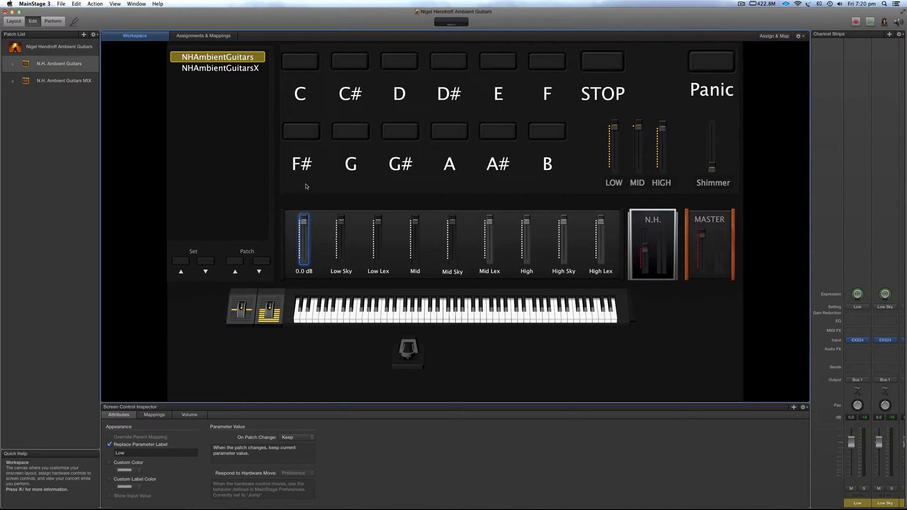
click(306, 189)
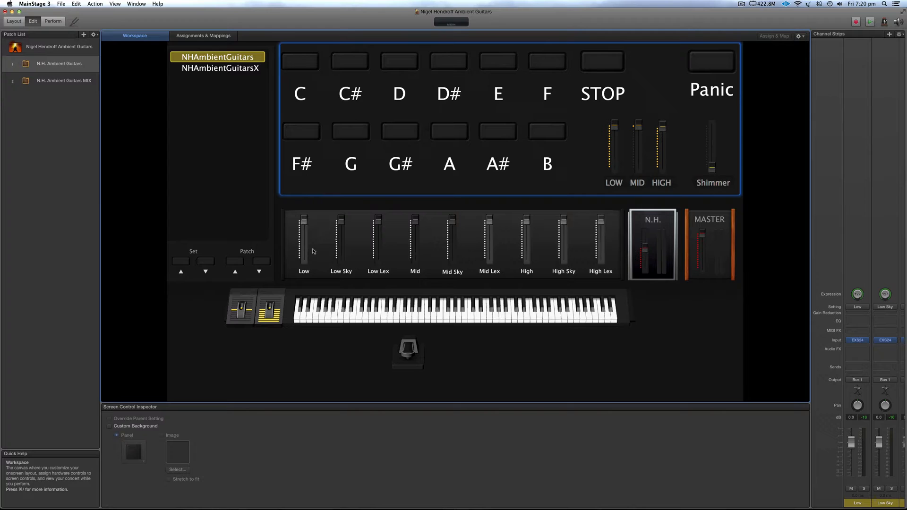
click(340, 244)
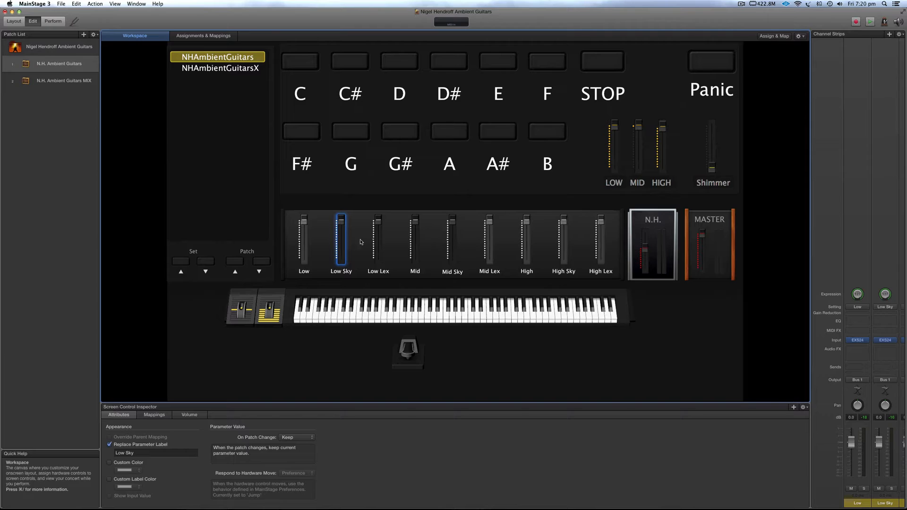
click(379, 238)
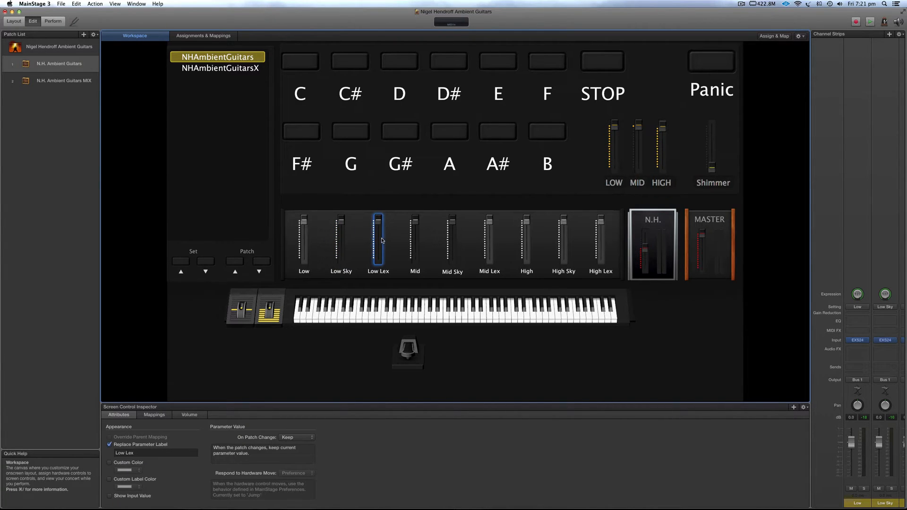
click(417, 238)
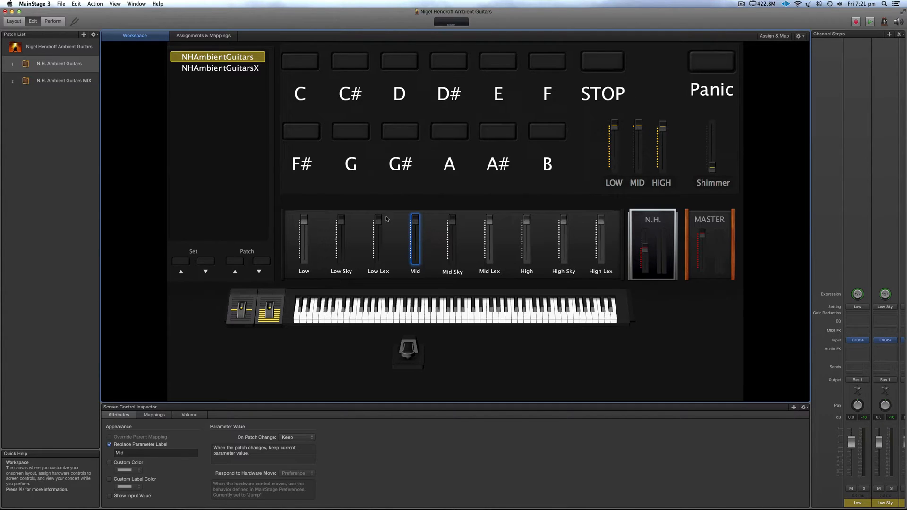
click(453, 237)
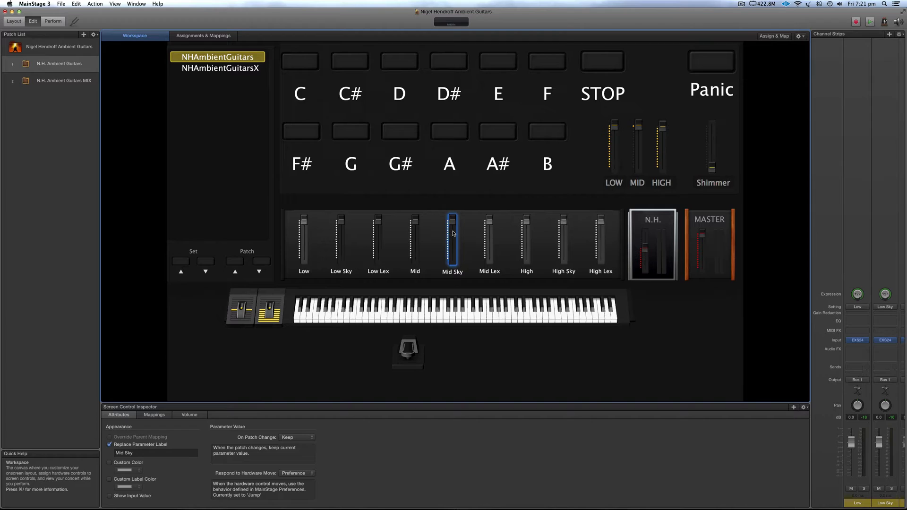
click(491, 234)
click(526, 237)
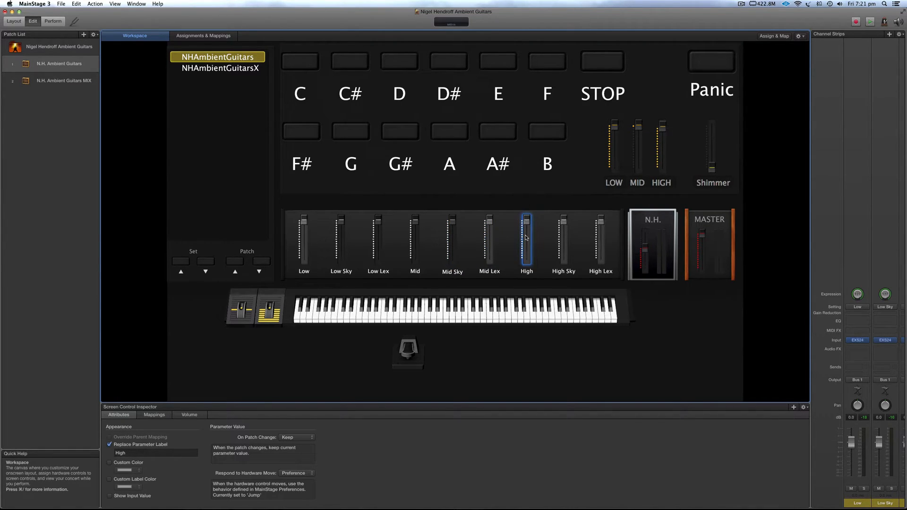
click(565, 240)
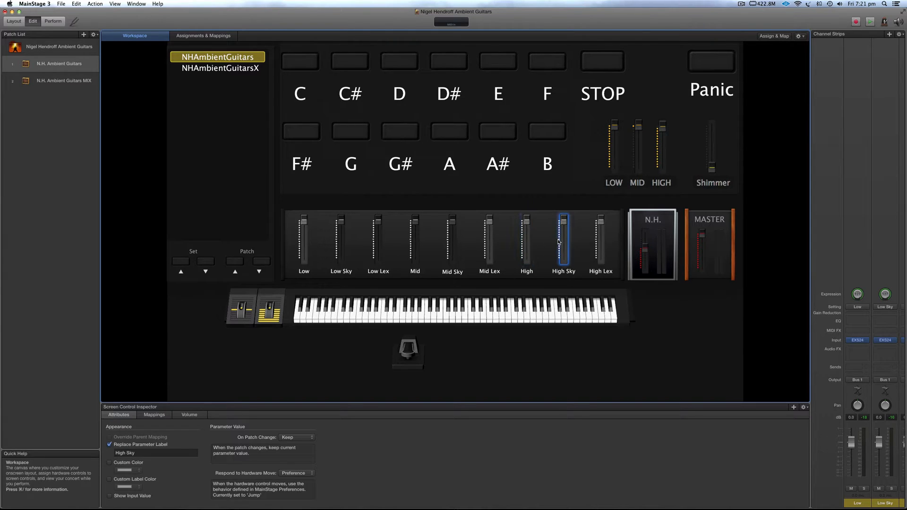
click(603, 238)
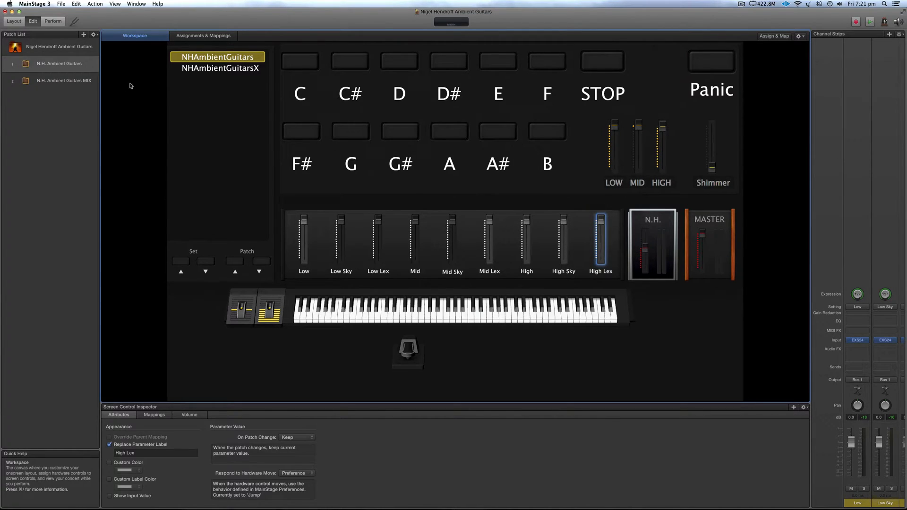
- Compare the fader layouts of the N.H. Ambient Guitars and N.H. Ambient Guitars MIX patches, ending on N.H. Ambient Guitars
click(80, 82)
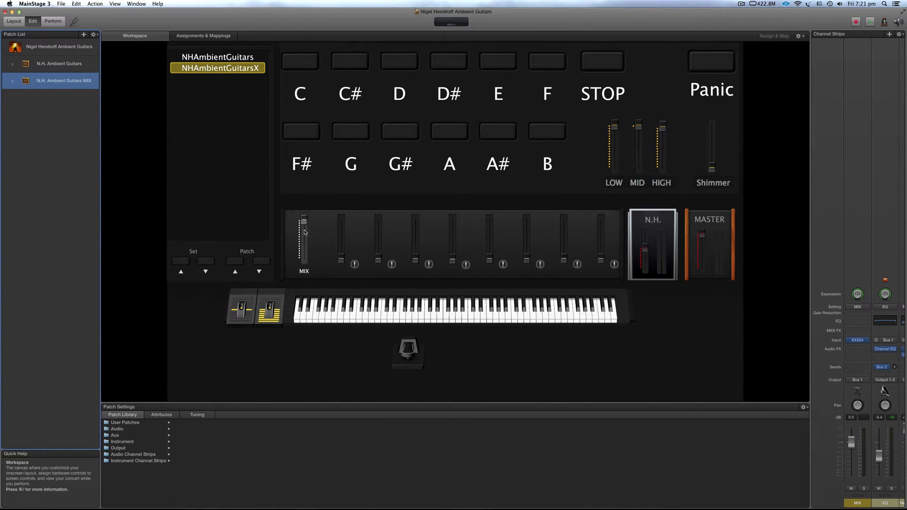
click(75, 60)
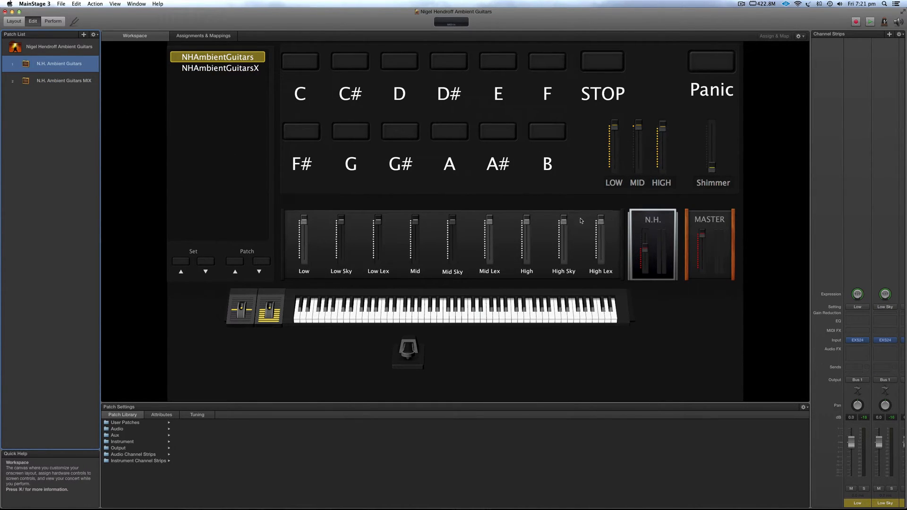
click(94, 82)
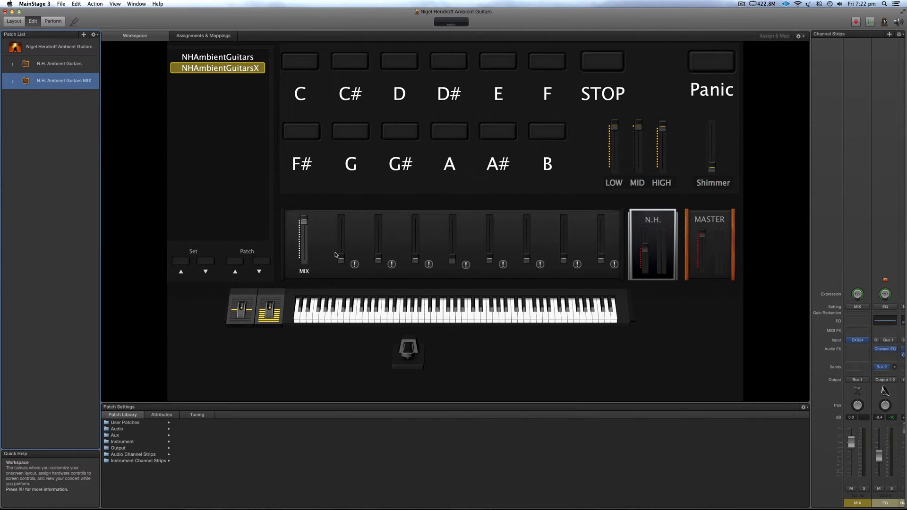
click(57, 69)
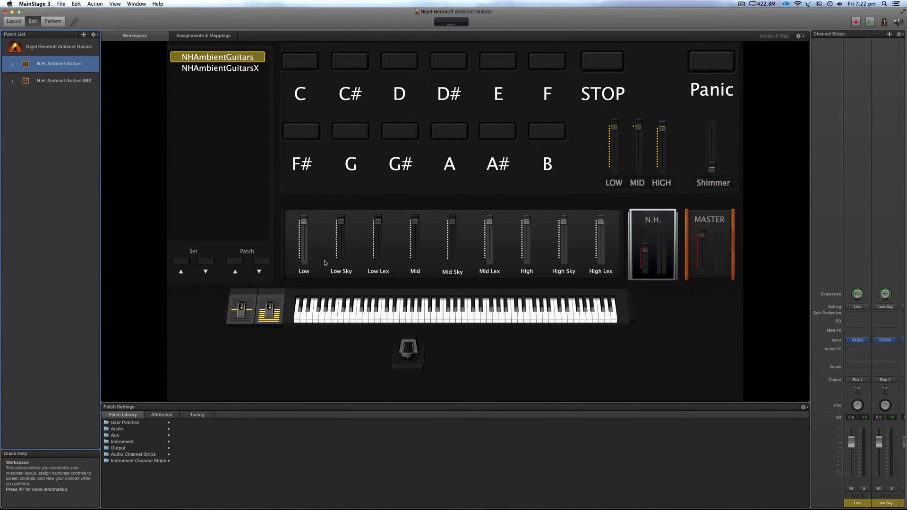
key(Down)
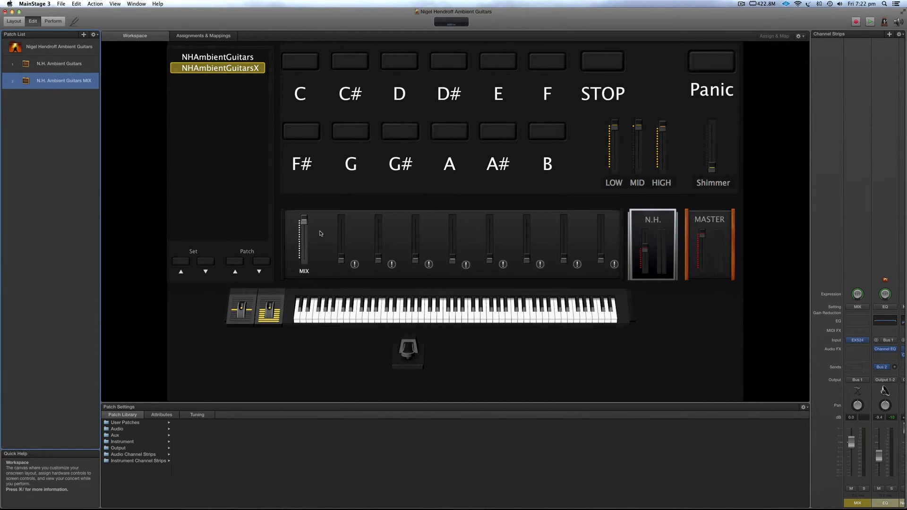
click(67, 63)
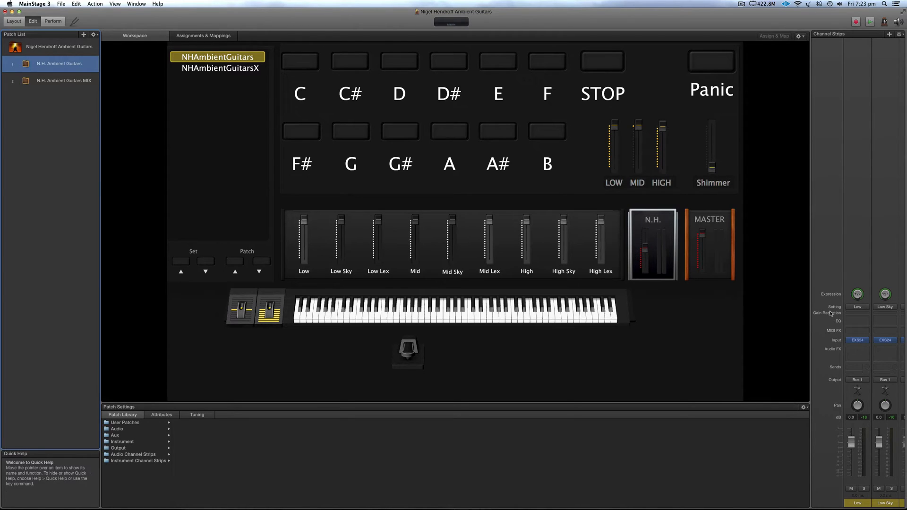
- Inspect the Space Designer reverb and its preset categories on the Shimmer channel strip, and close the plug-in
scroll(858, 341, right, 5)
scroll(858, 340, right, 8)
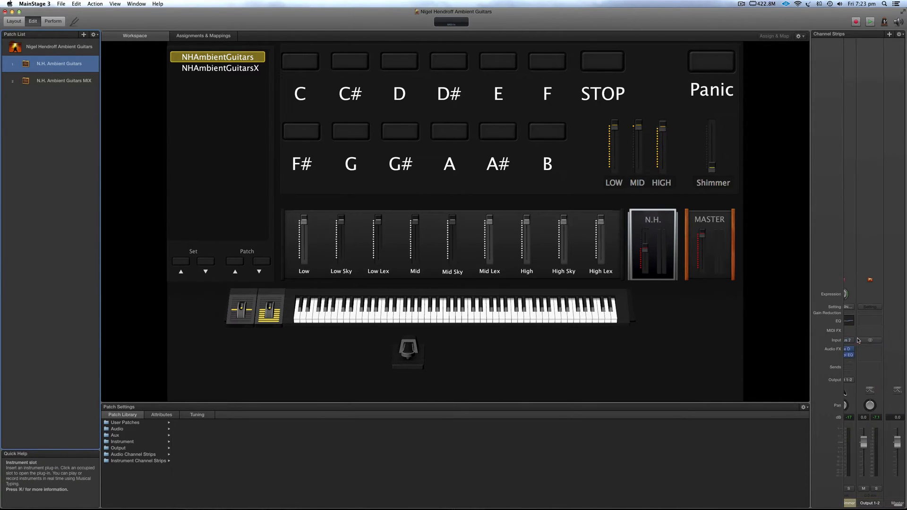
click(873, 351)
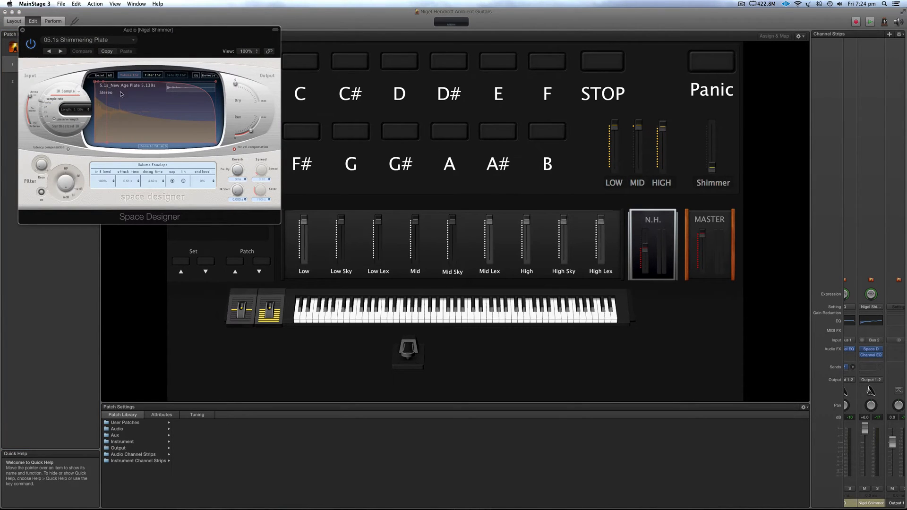
click(82, 40)
mouse_move(86, 184)
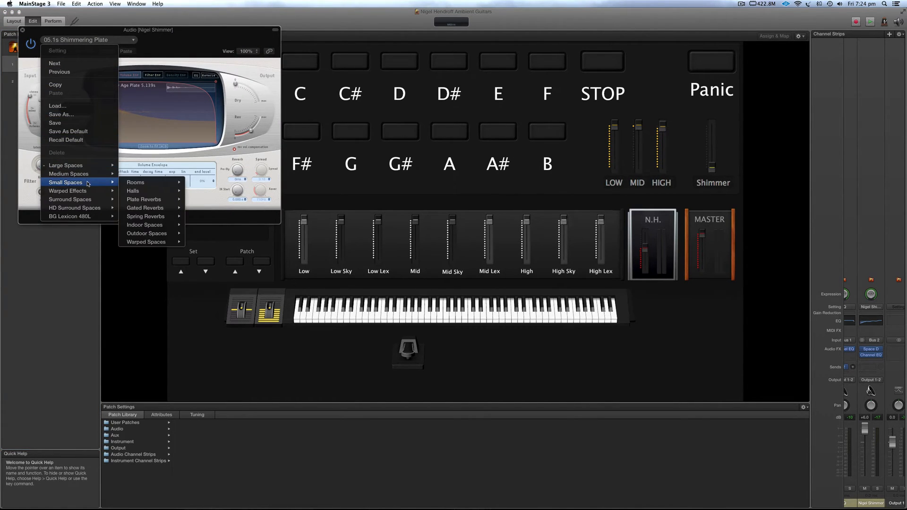
key(Escape)
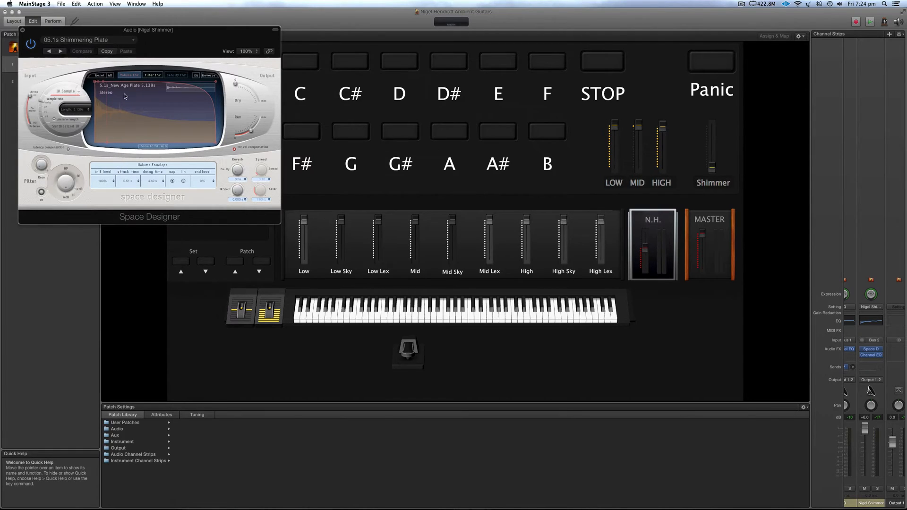
click(22, 30)
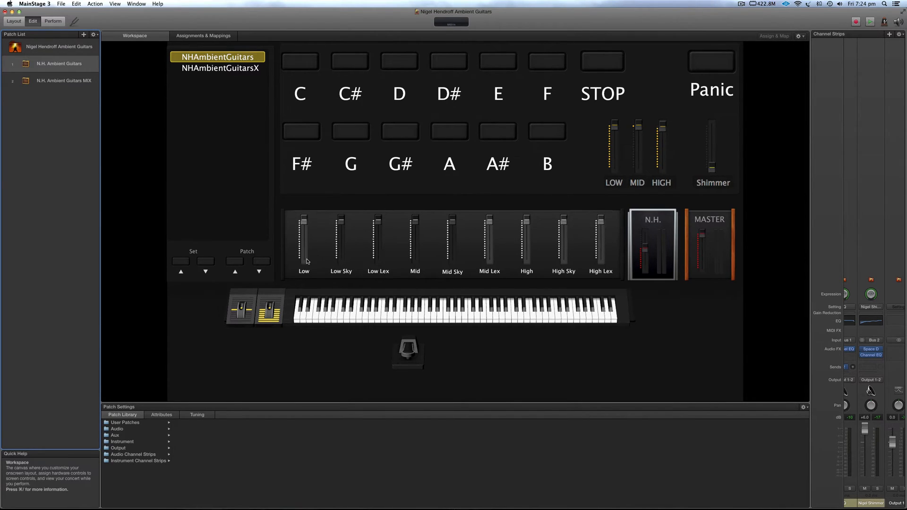
- Inspect the Low fader and the N.H. and MASTER labels, and return to the N.H. Ambient Guitars patch
click(303, 222)
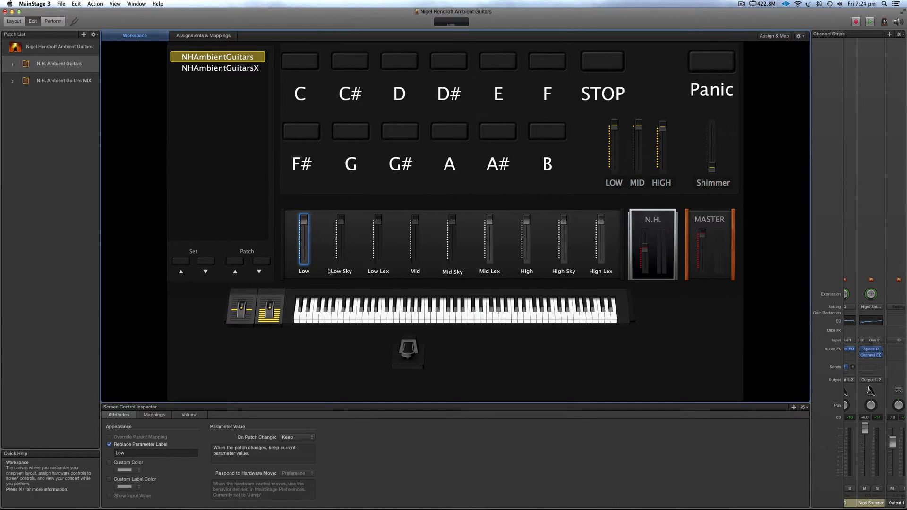
click(636, 223)
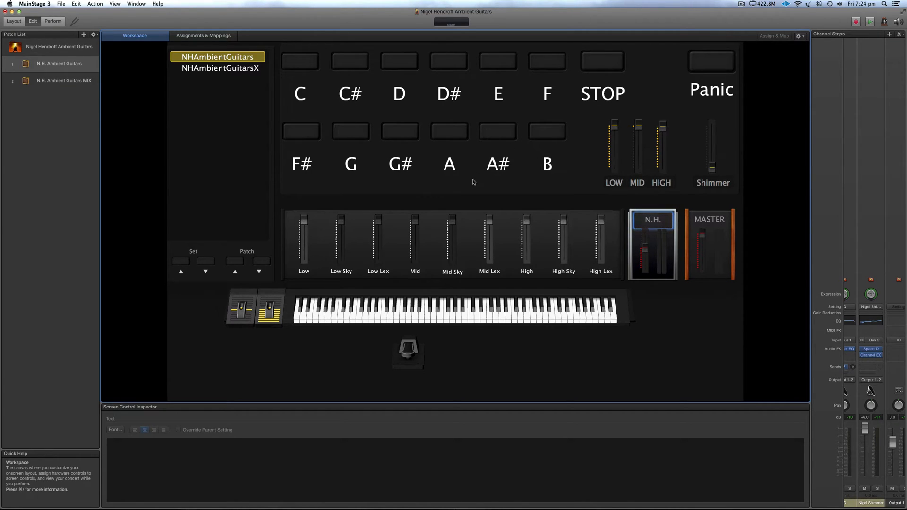
click(728, 222)
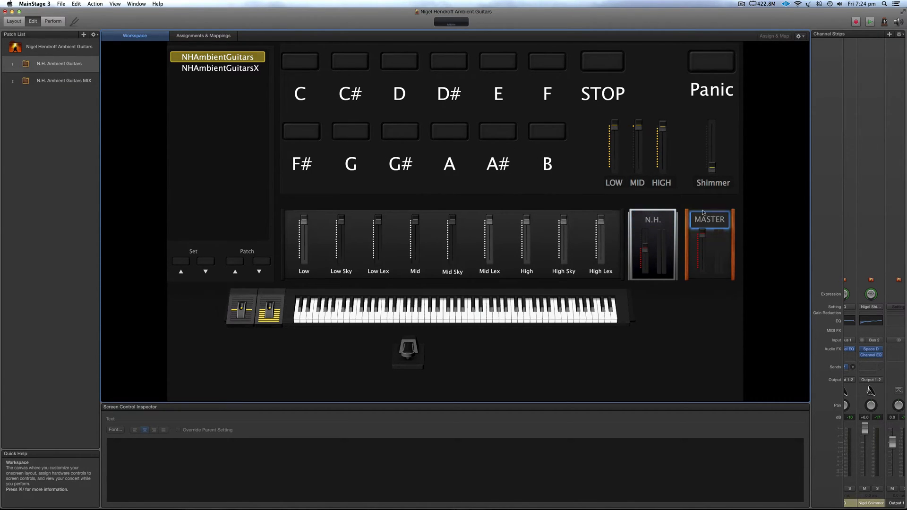
click(30, 102)
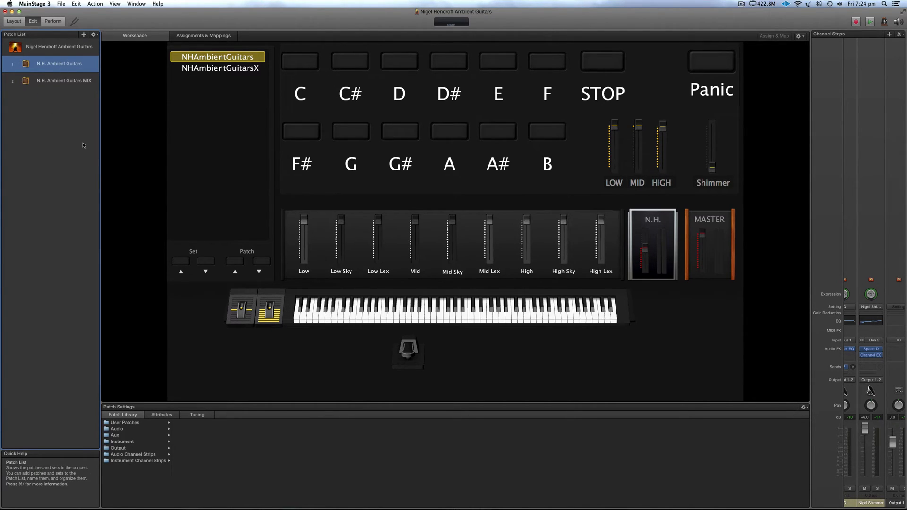
- Switch to Safari to view the YouTube channel's MainStage video uploads, and return to MainStage
key(ctrl+Up)
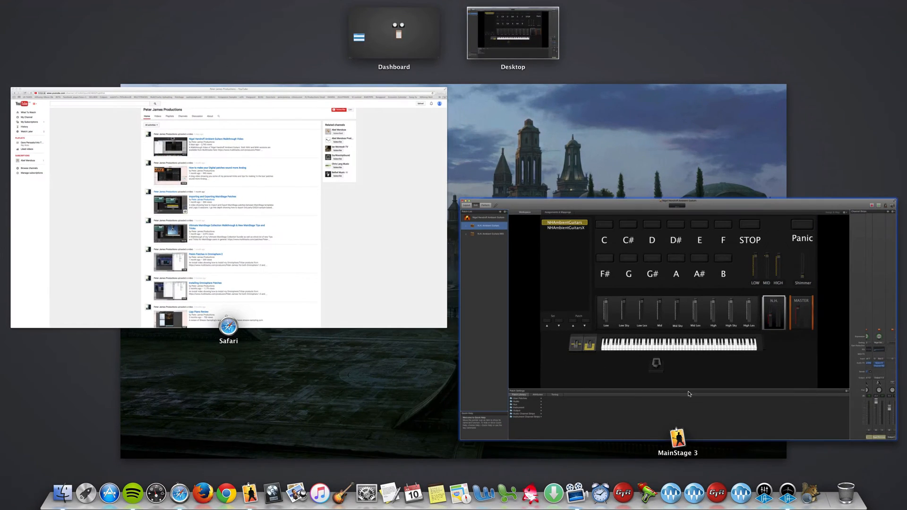
click(371, 260)
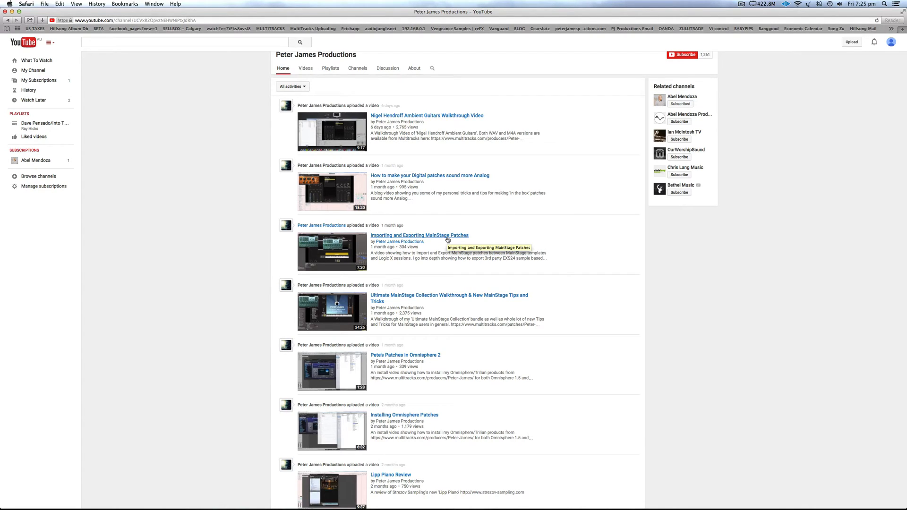
mouse_move(891, 505)
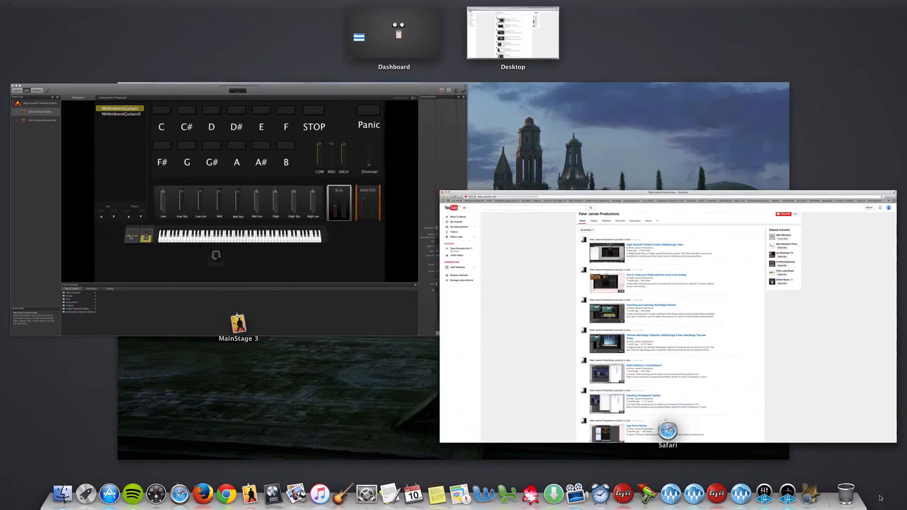
click(40, 106)
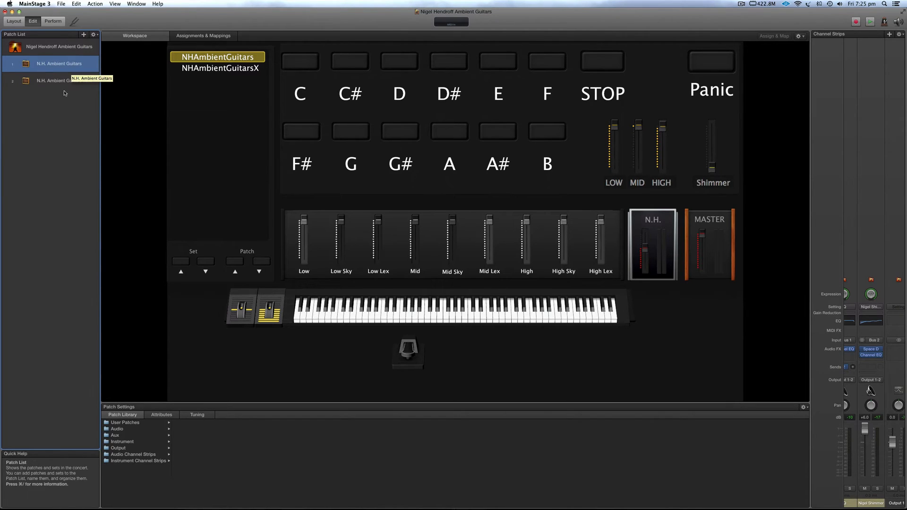
- Add a new patch below N.H. Ambient Guitars MIX and load #Church Pad from the user patches
click(84, 35)
drag(53, 80, 50, 108)
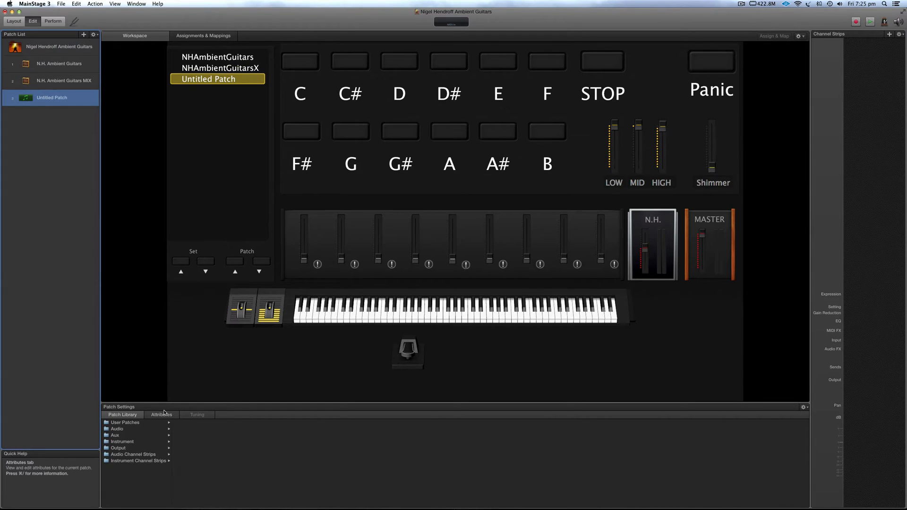
click(144, 426)
click(194, 431)
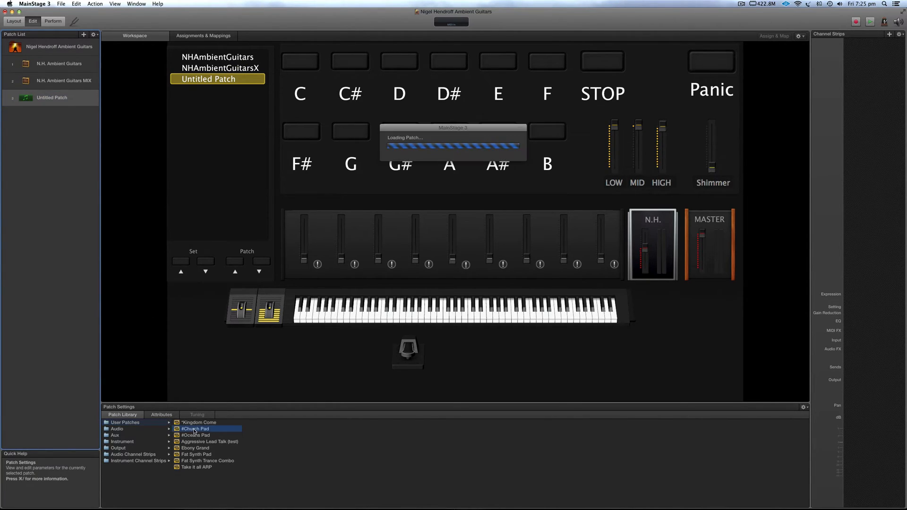
- Add another patch below #Church Pad, try #Oceans Pad on it, and load Ebony Grand instead
double_click(57, 121)
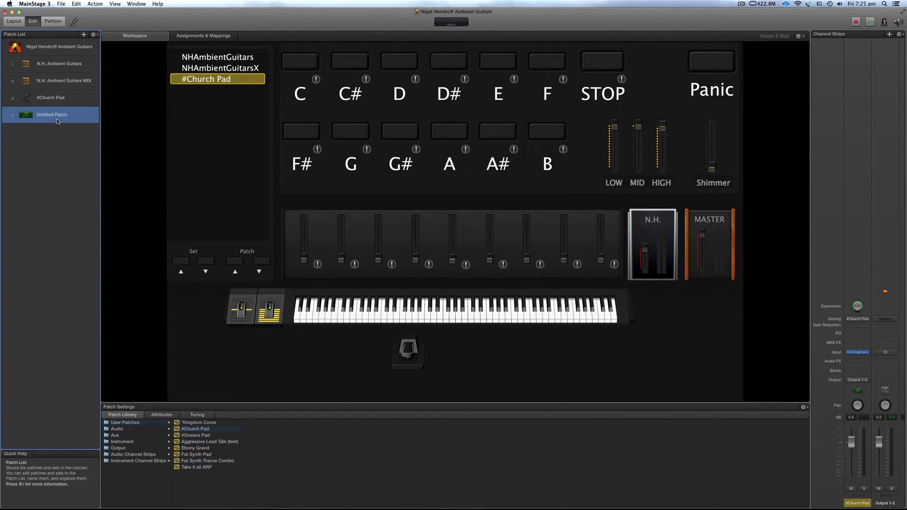
click(191, 435)
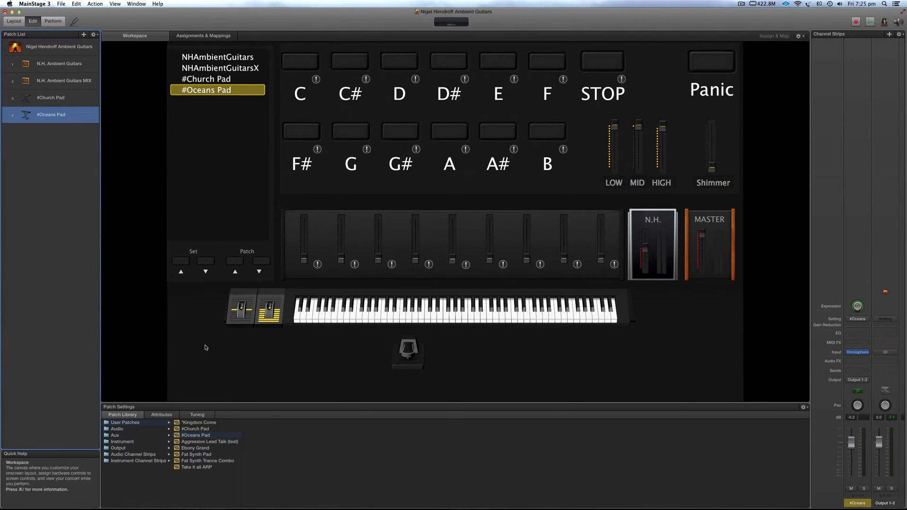
click(203, 449)
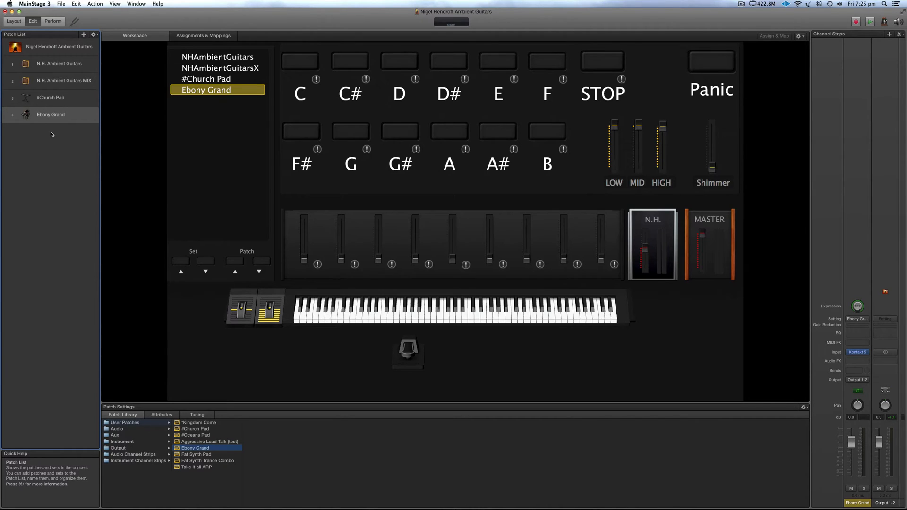
- Add a patch below Ebony Grand with the #Oceans Pad user patch, and select its C button to view the mapping
key(super+alt+n)
click(202, 435)
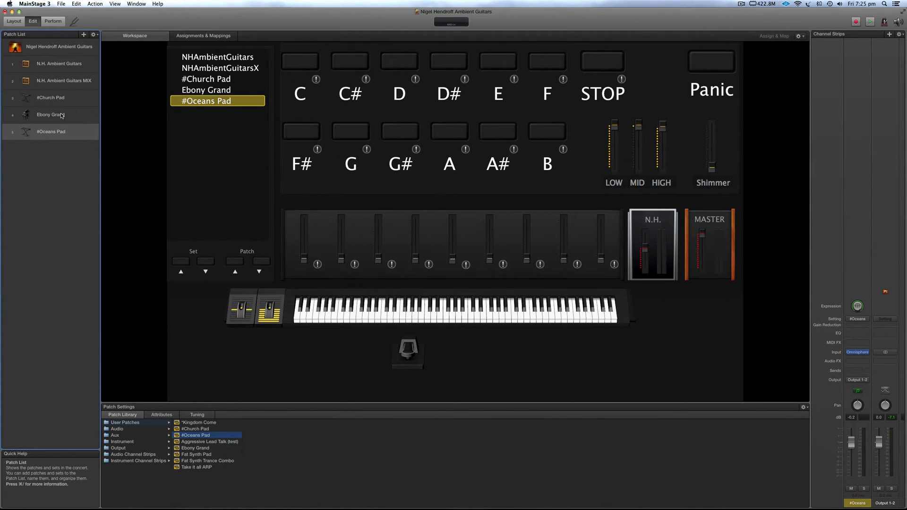
click(316, 67)
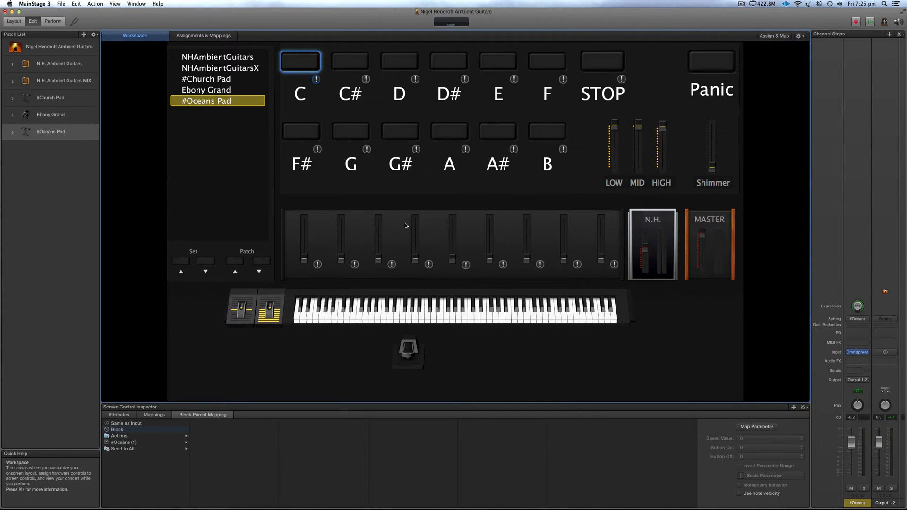
- Inspect the background settings of the panel behind the key buttons in Layout mode, and return to Edit mode
click(14, 22)
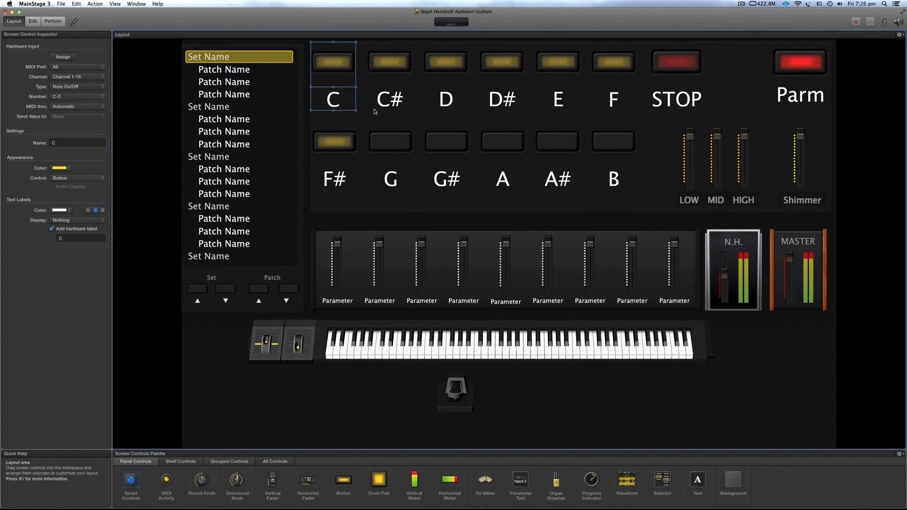
click(417, 172)
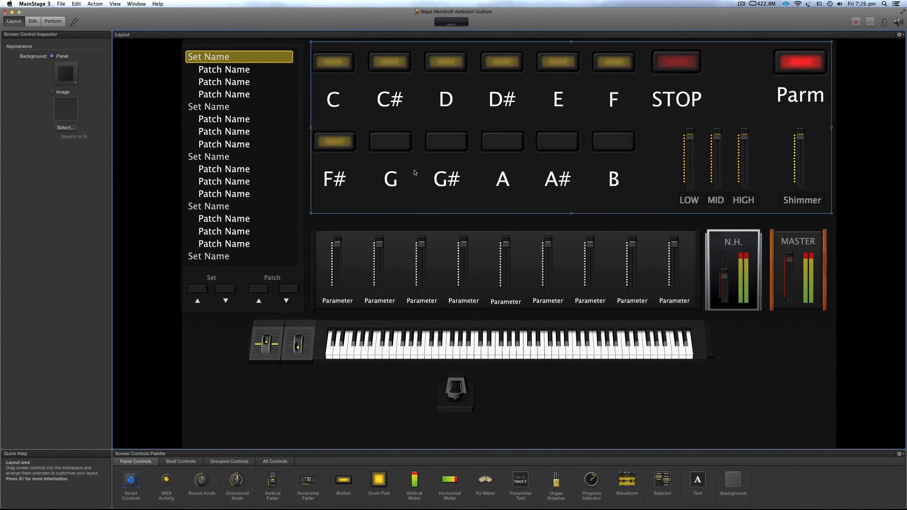
click(34, 22)
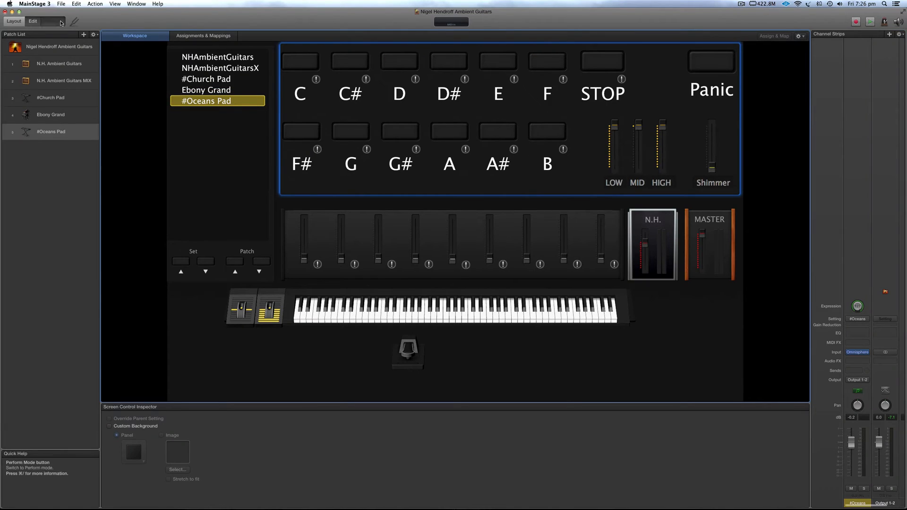
- Enter Perform mode and switch through the NHAmbientGuitars, Ebony Grand, #Oceans Pad and #Church Pad patches, ending on Ebony Grand
click(53, 21)
click(96, 20)
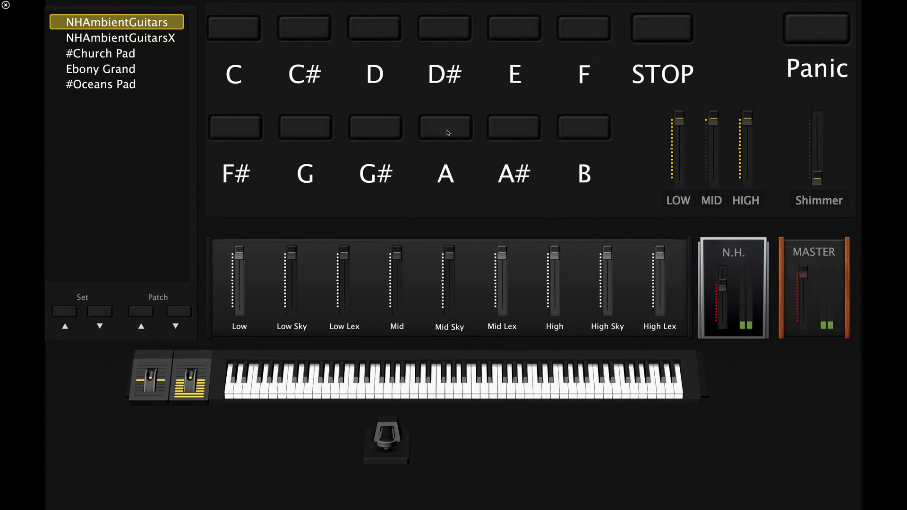
click(112, 70)
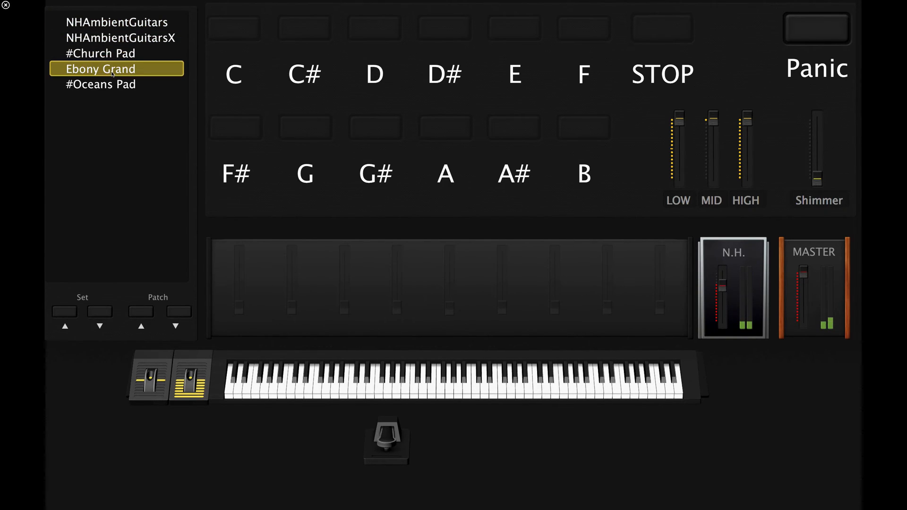
click(109, 84)
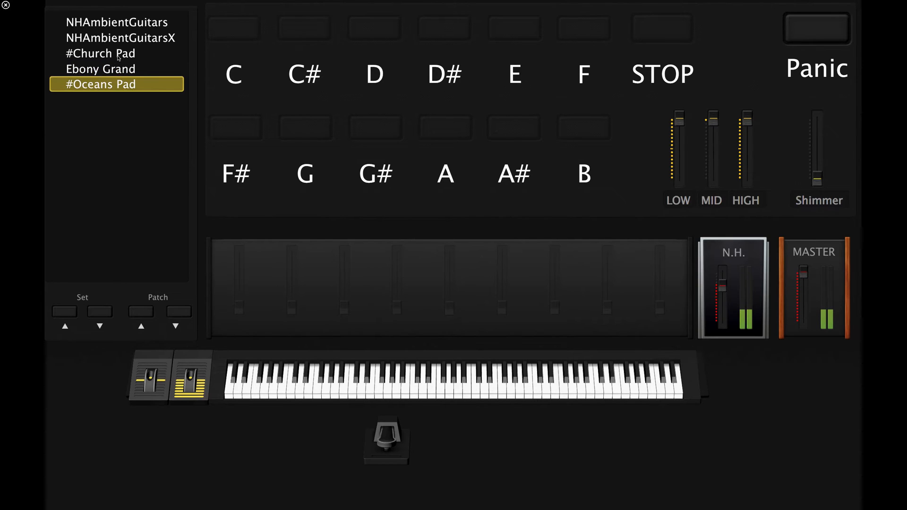
click(118, 55)
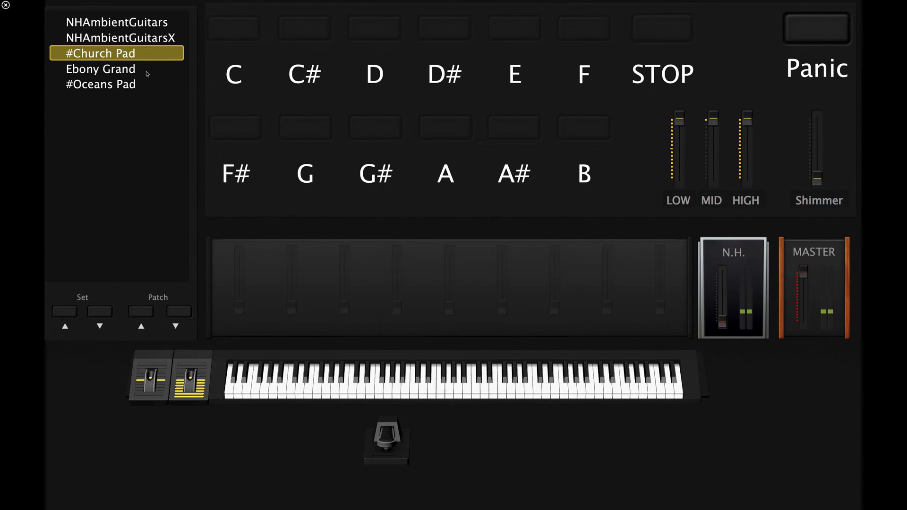
click(138, 74)
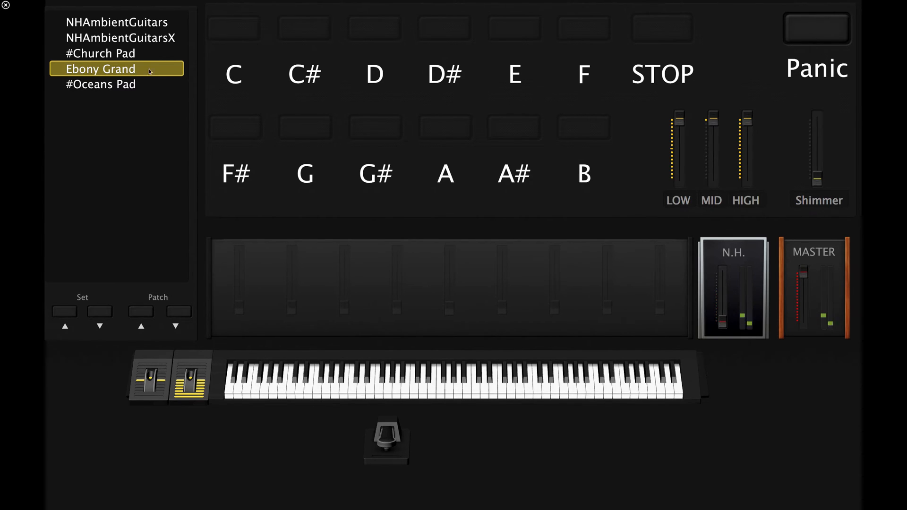
- In the NHAmbientGuitars patch, lower every layer fader except Mid Sky to -∞ dB
click(141, 25)
drag(239, 254, 239, 310)
drag(293, 291, 294, 310)
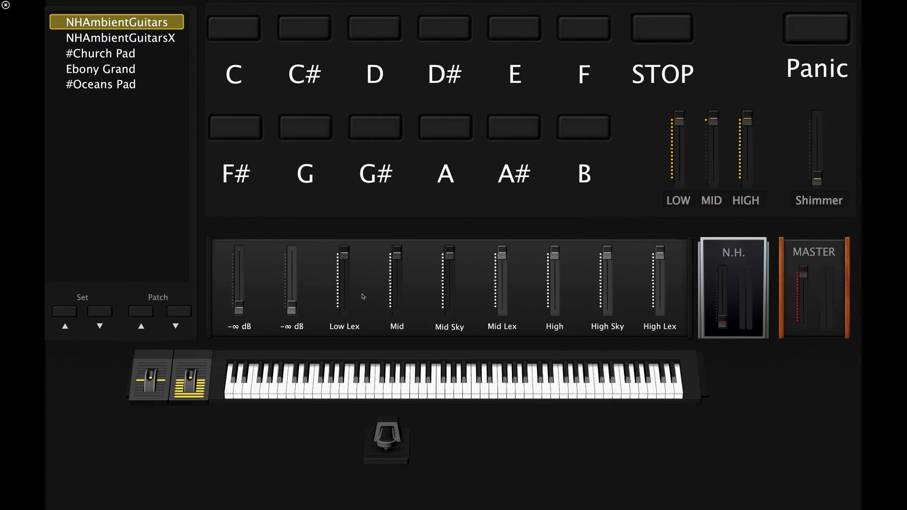
drag(348, 256, 349, 309)
drag(404, 261, 399, 309)
drag(503, 255, 500, 406)
drag(398, 308, 400, 322)
drag(556, 255, 552, 399)
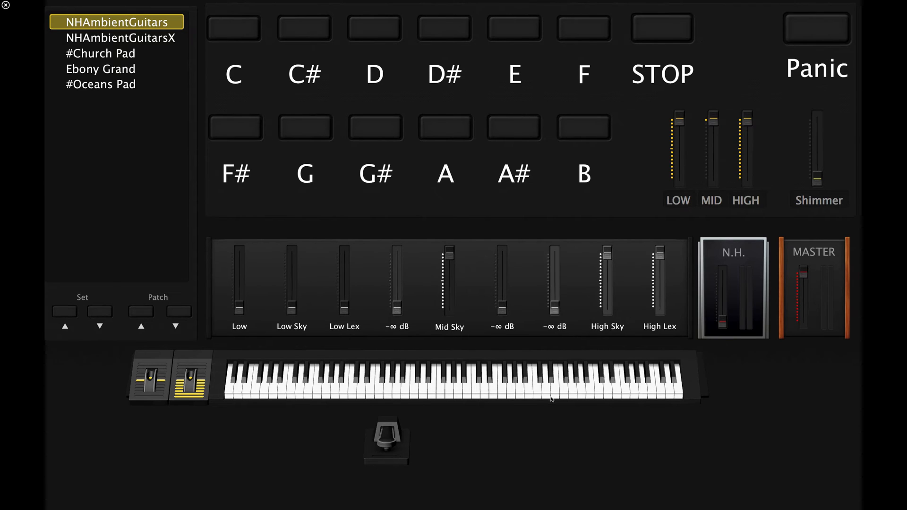
drag(605, 257, 607, 313)
drag(661, 256, 663, 391)
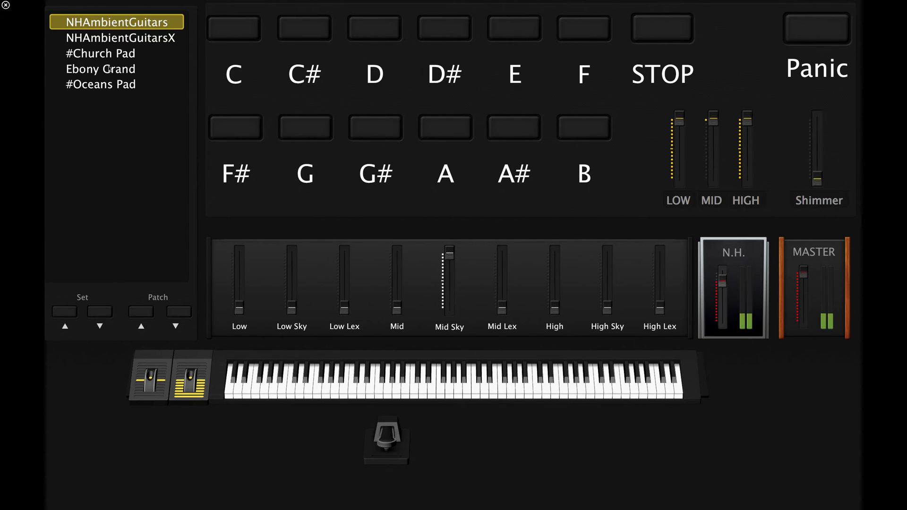
- Switch to Ebony Grand and on to #Oceans Pad, and raise the Shimmer fader to about three quarters of its range
click(109, 70)
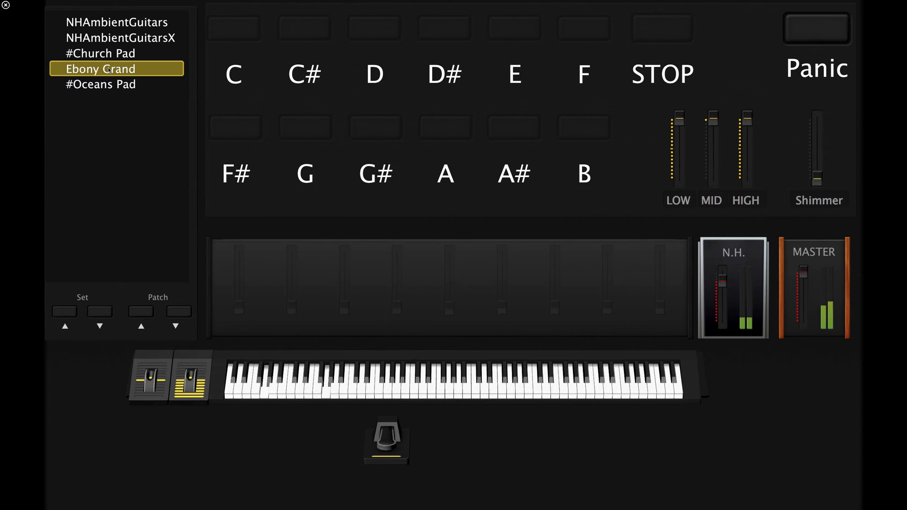
key(Down)
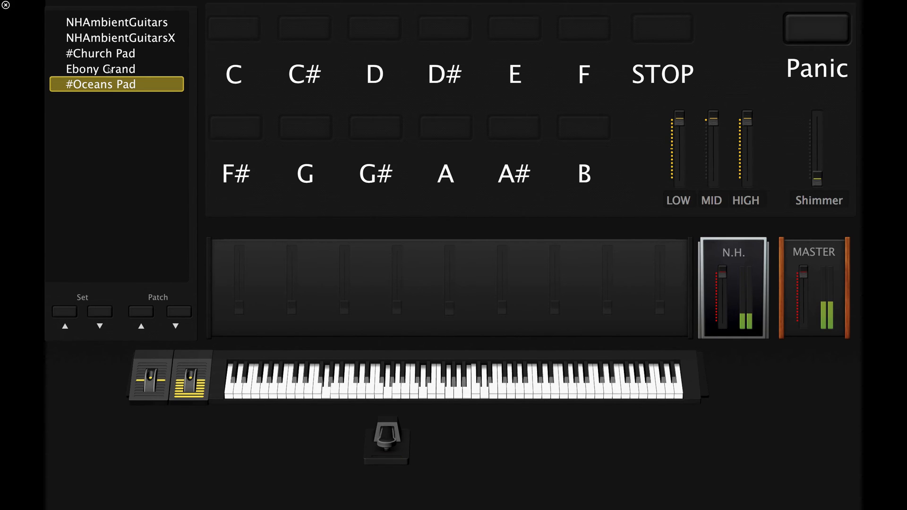
drag(818, 180, 822, 91)
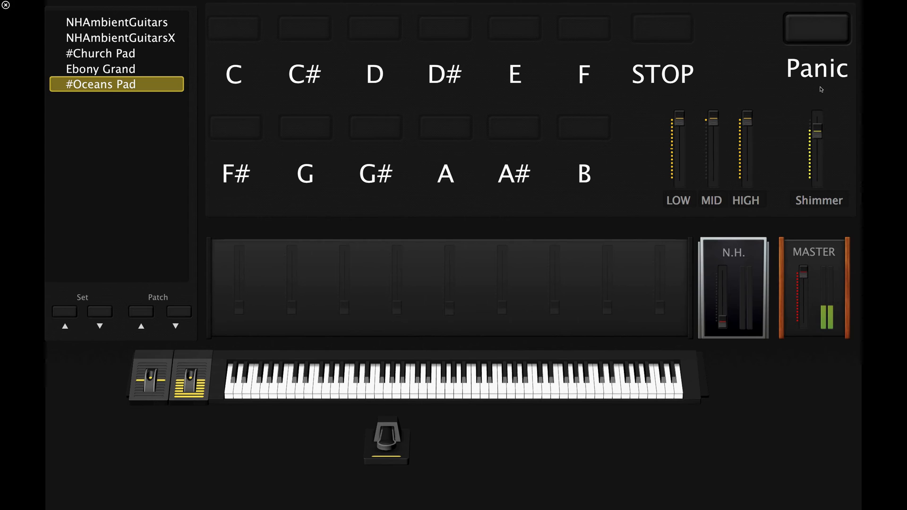
- Alternate between the NHAmbientGuitars and #Oceans Pad patches to compare them, ending on NHAmbientGuitars
click(154, 22)
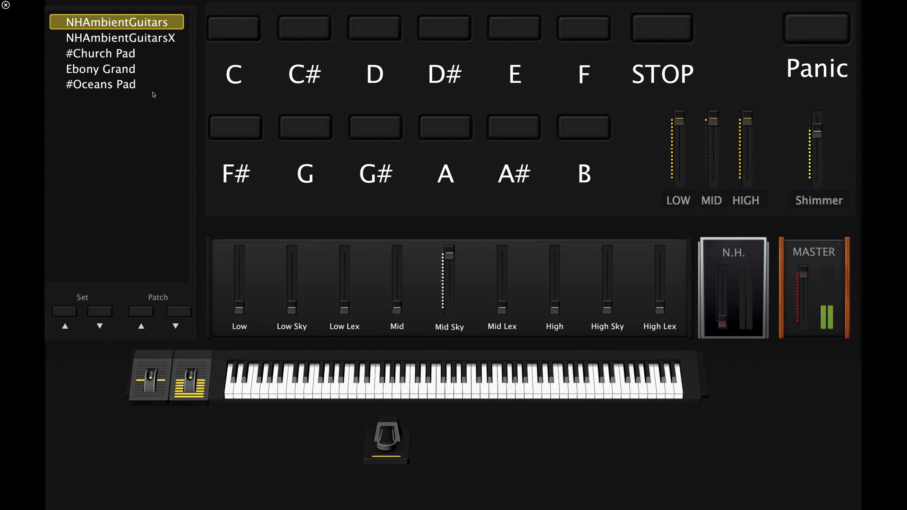
click(131, 88)
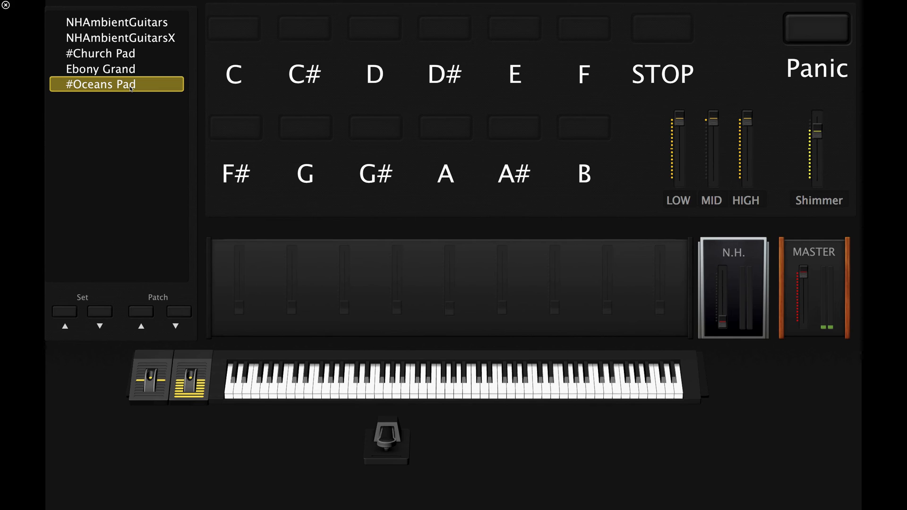
click(141, 24)
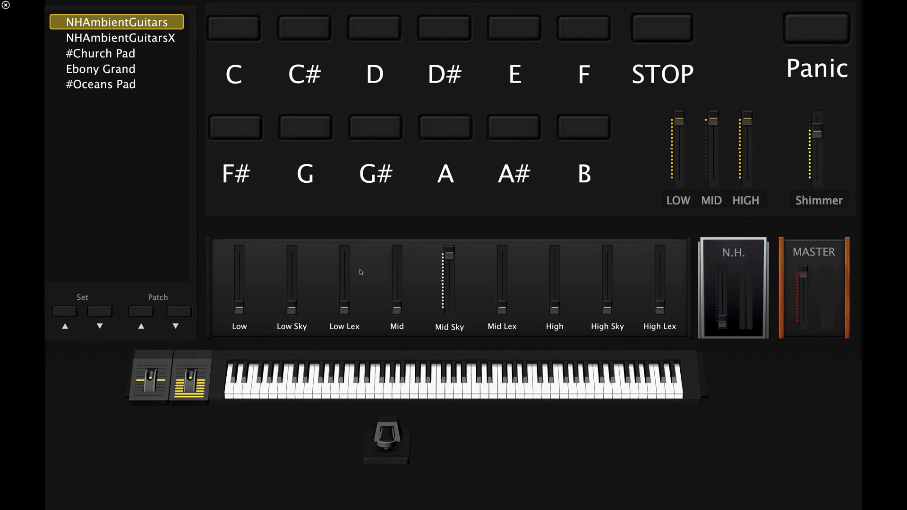
- Leave Perform mode and duplicate the N.H. Ambient Guitars patch
click(6, 5)
click(62, 67)
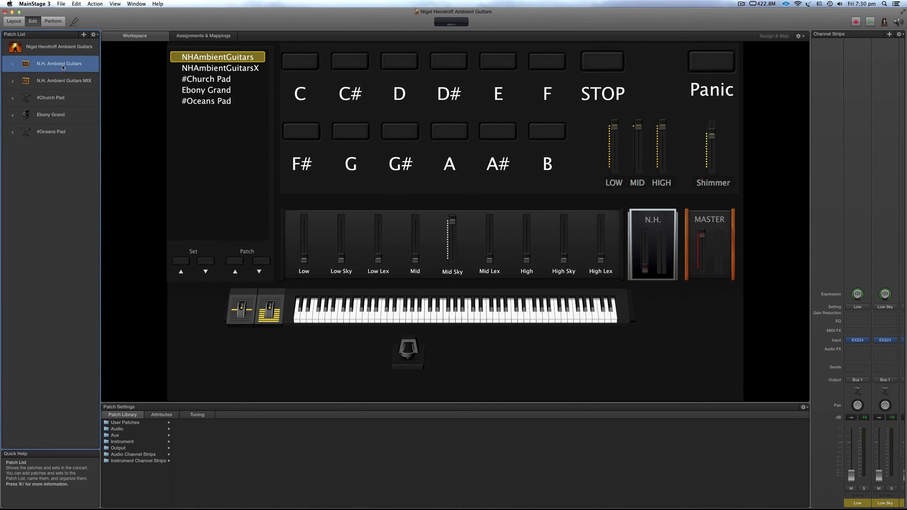
key(super+d)
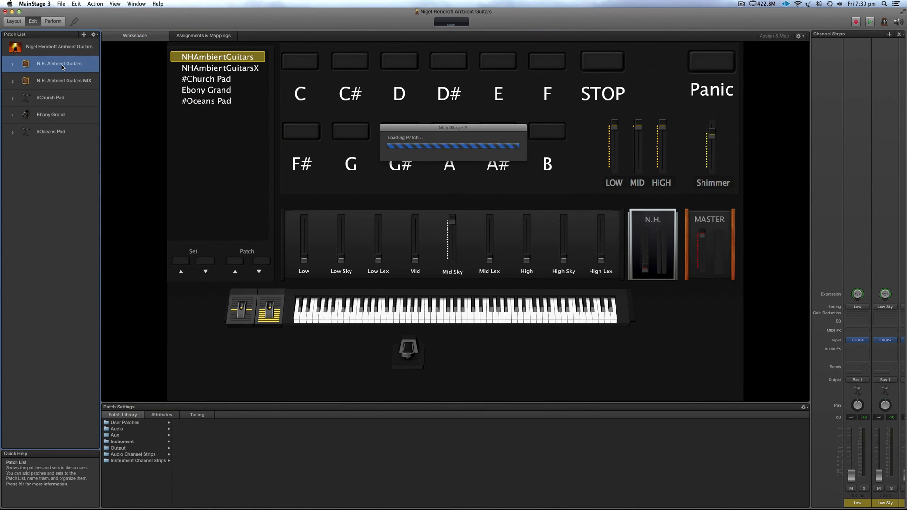
- In the duplicated patch, raise the Low fader to the top of its range and set Low Lex to about -3.9 dB
drag(305, 260, 303, 165)
drag(380, 258, 382, 193)
mouse_move(379, 233)
mouse_down()
mouse_move(379, 251)
mouse_move(379, 222)
mouse_up()
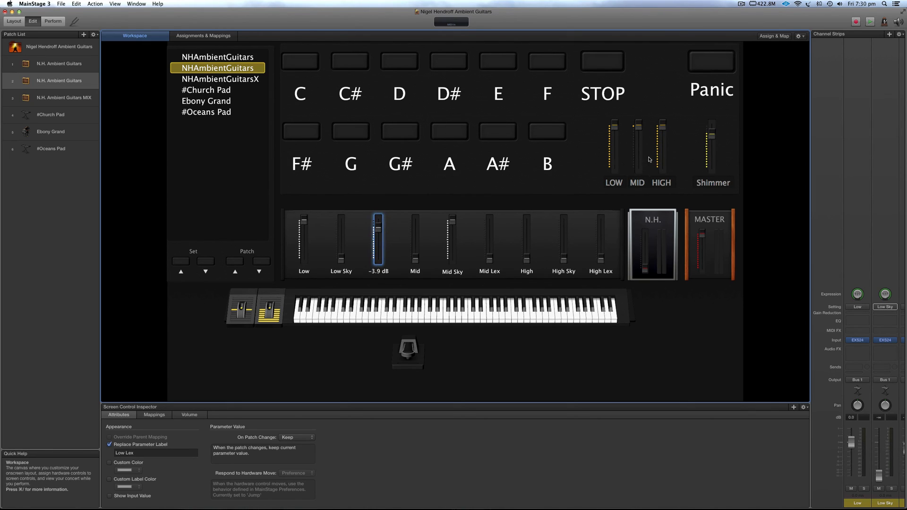
- Test the duplicated patch's STOP and D buttons in Perform mode, and return to Edit mode
click(53, 21)
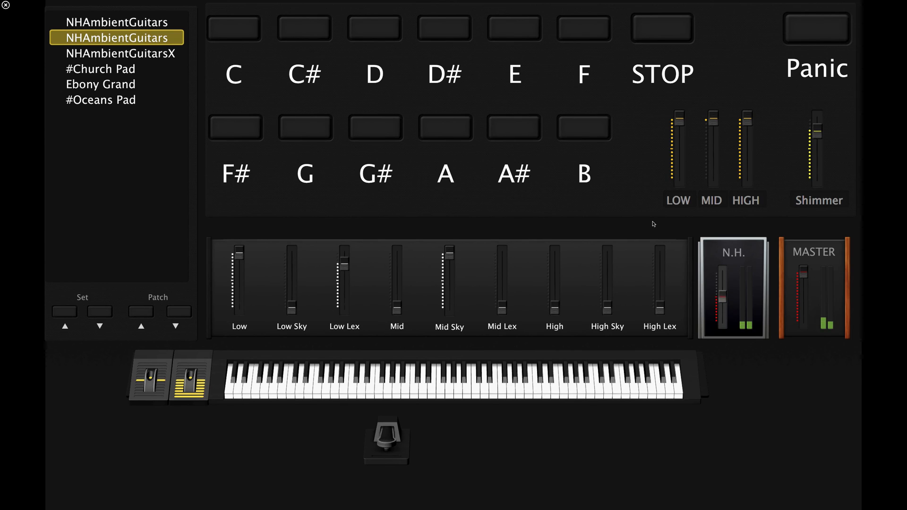
click(671, 34)
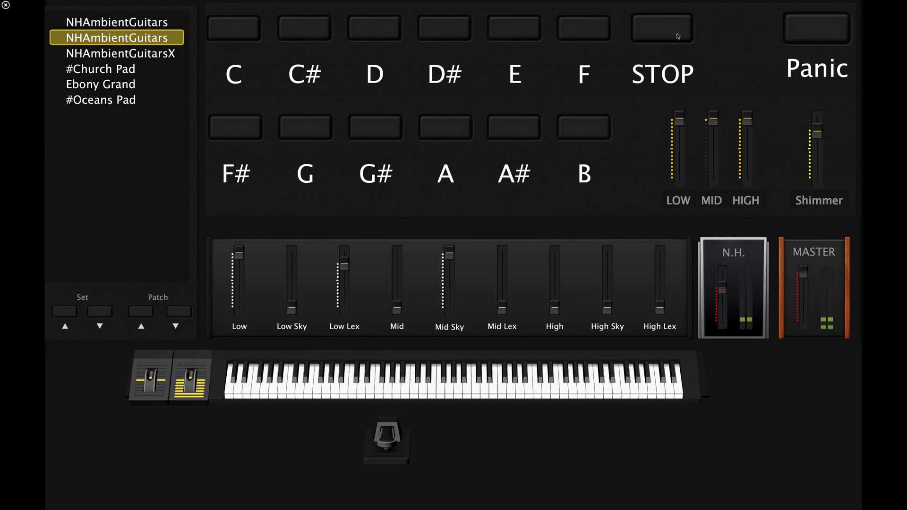
click(374, 33)
click(6, 5)
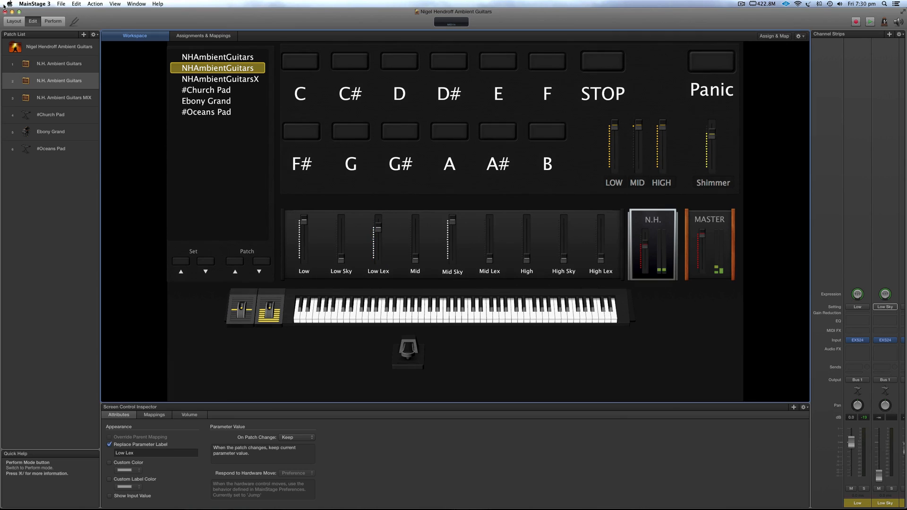